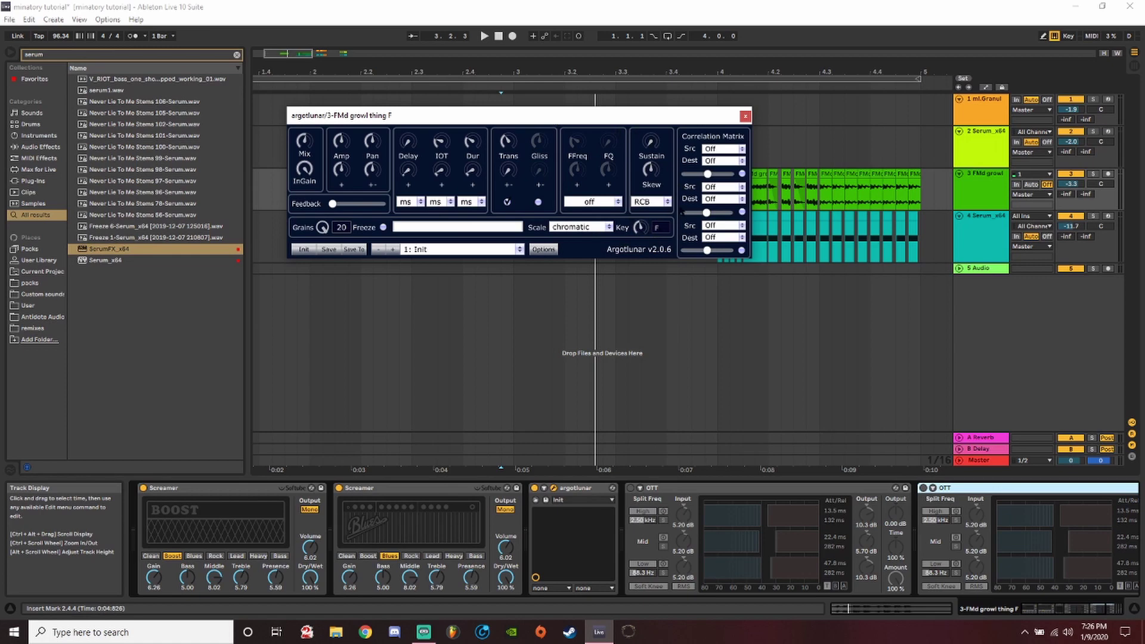
# Close the argotlunar plug-in window and play the FMd growl thing F clip from its start.
pyautogui.moveTo(623, 118); pyautogui.dragTo(568, 223)
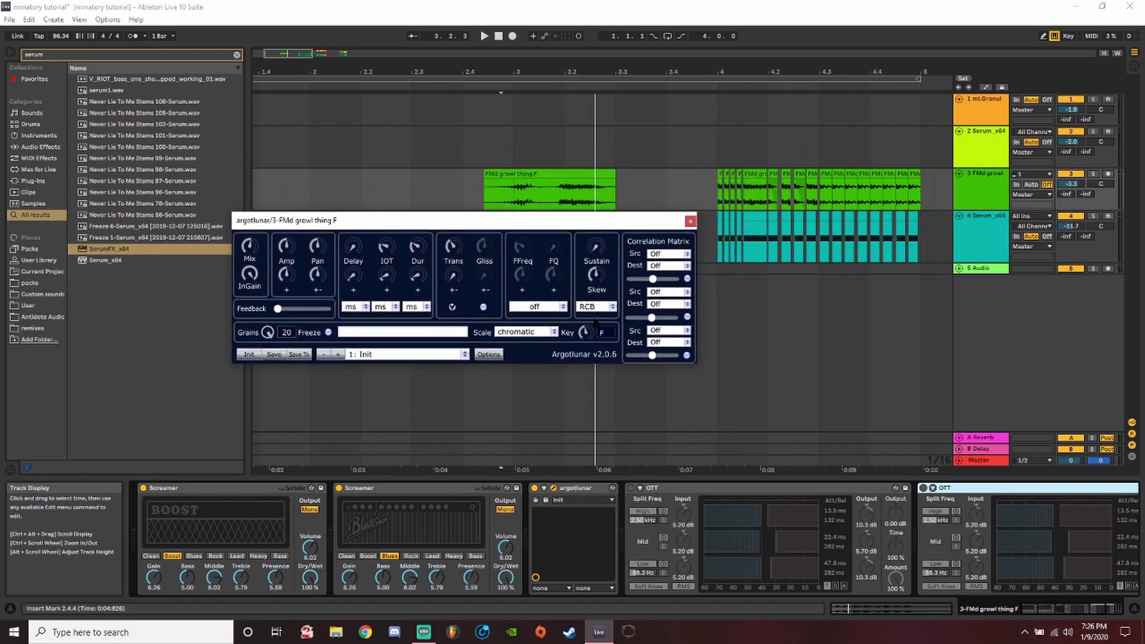
pyautogui.click(690, 221)
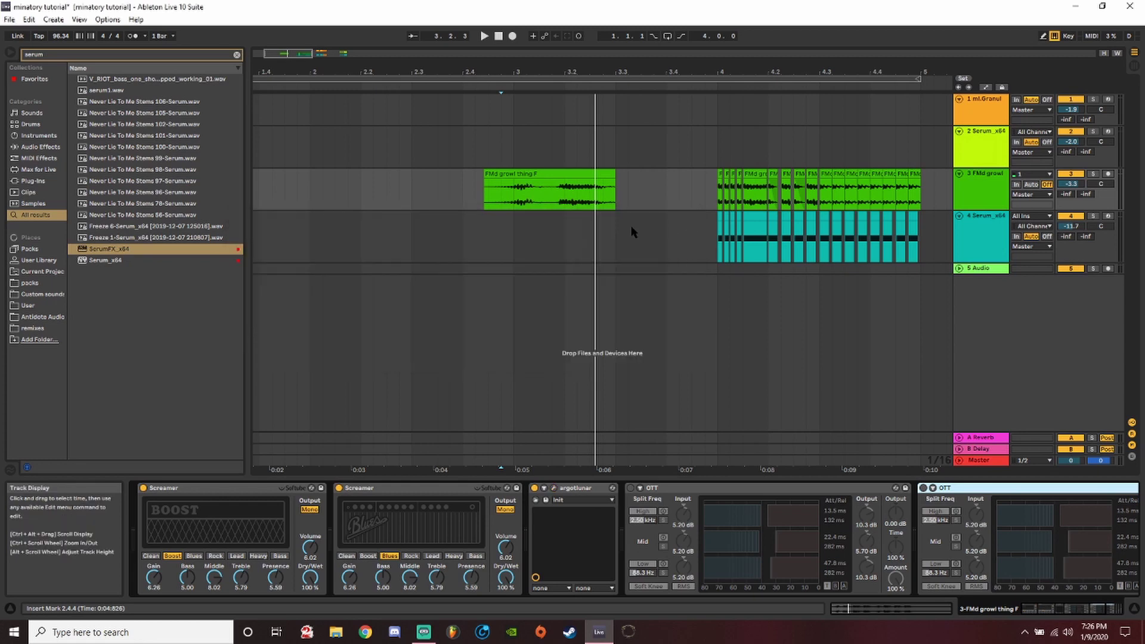
pyautogui.click(487, 196)
pyautogui.press('space')
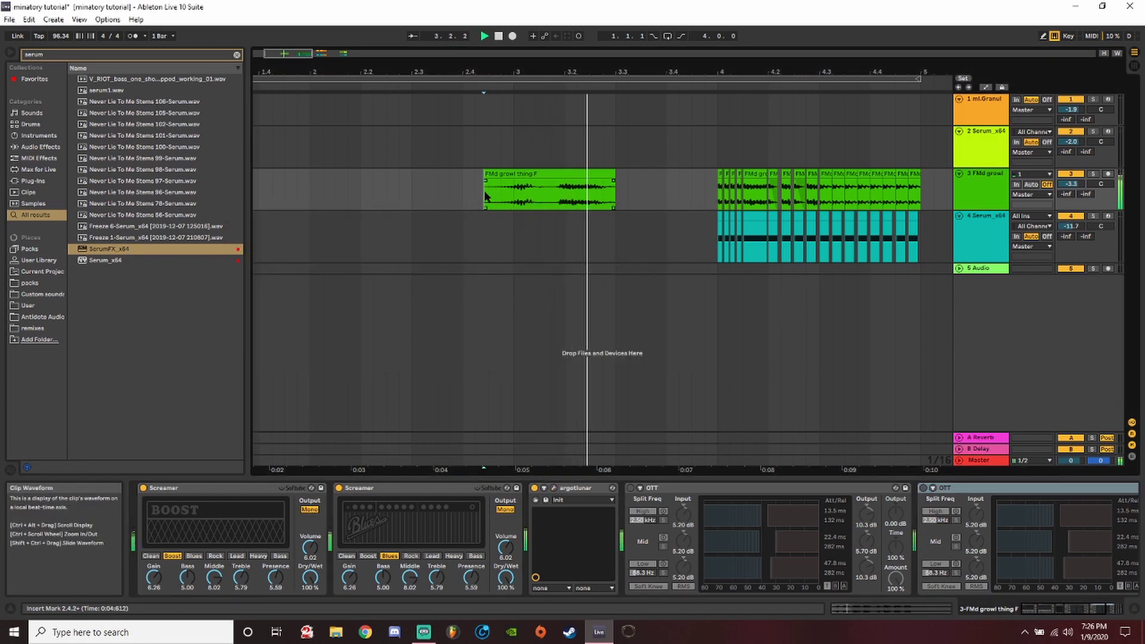
# Collapse the OTT devices on the FMd growl track and activate all three of them.
pyautogui.click(1023, 607)
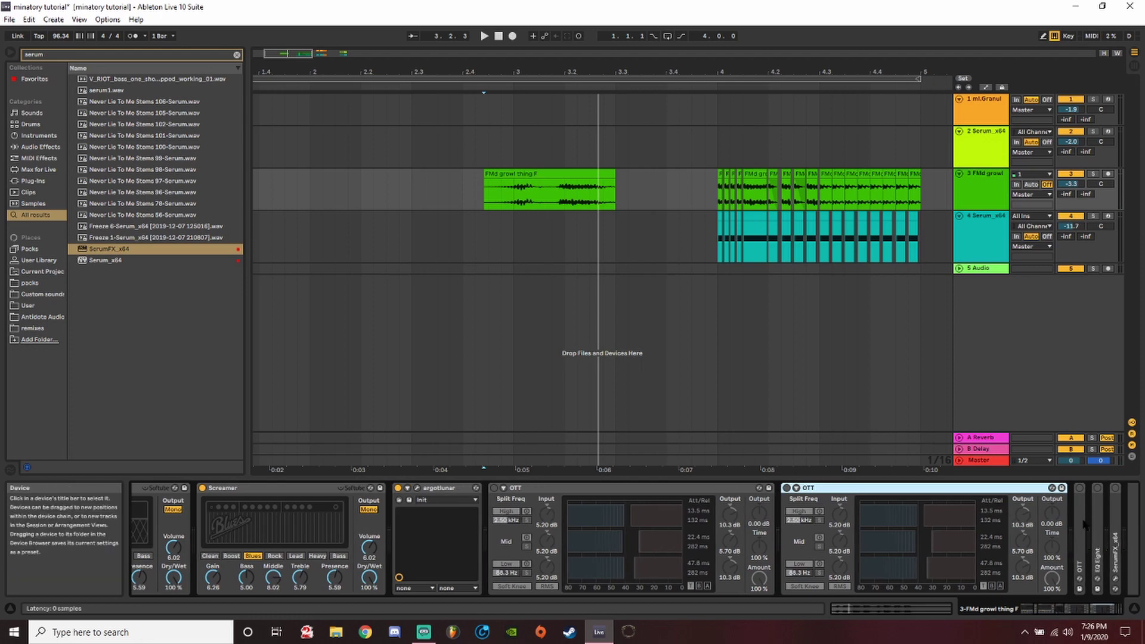
pyautogui.doubleClick(879, 490)
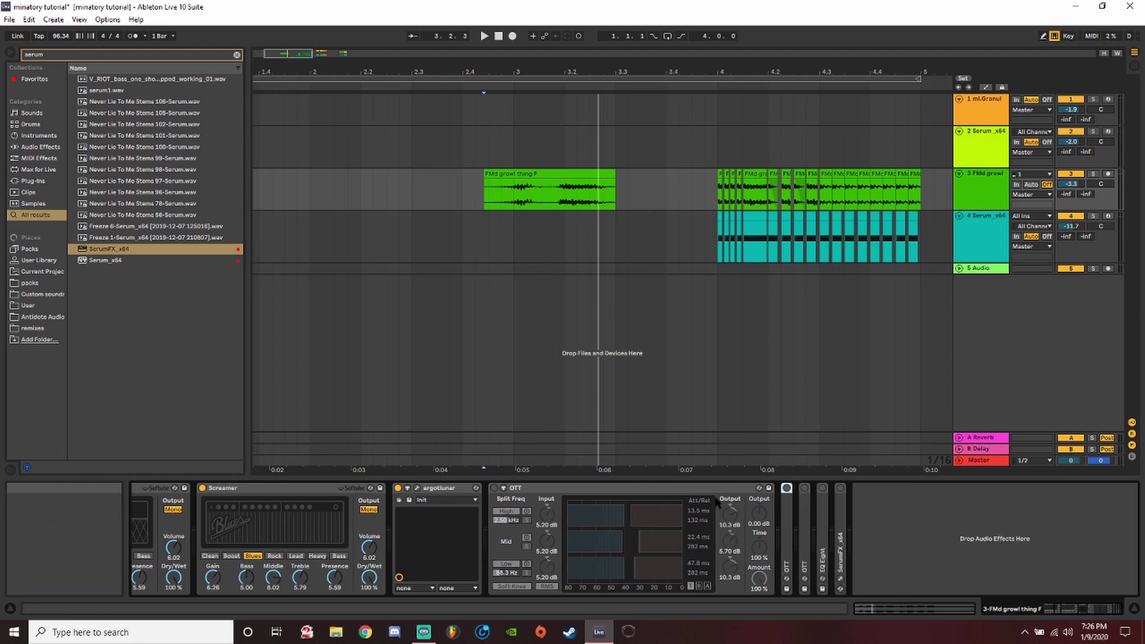
pyautogui.doubleClick(669, 489)
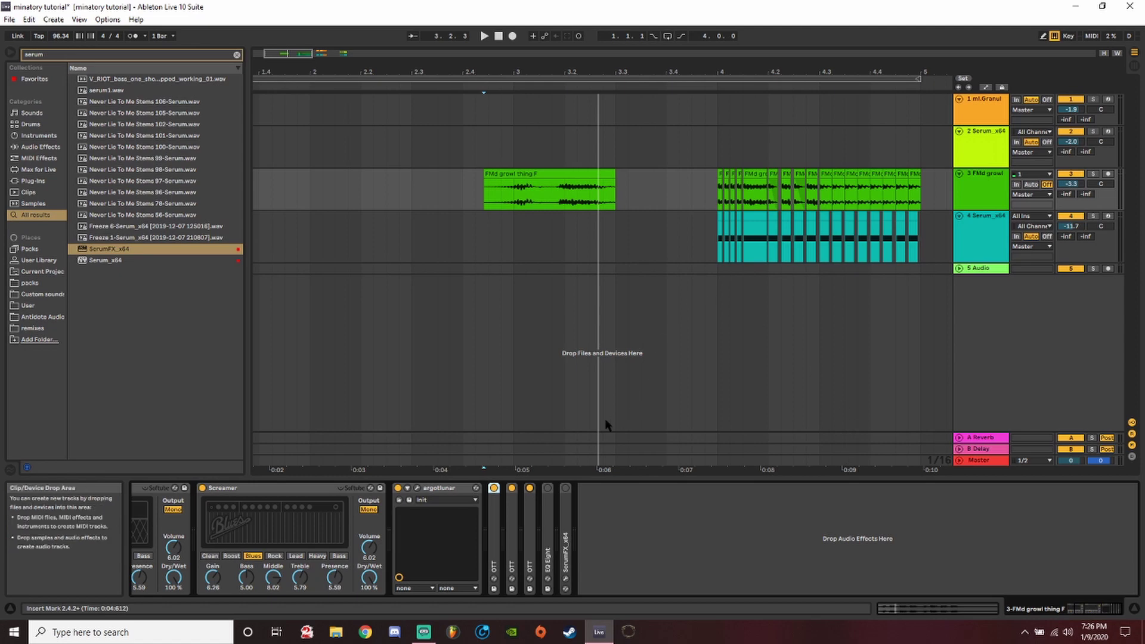
# Expand and activate the growl track's EQ Eight, and inspect the effects in the SerumFX plug-in window.
pyautogui.doubleClick(548, 520)
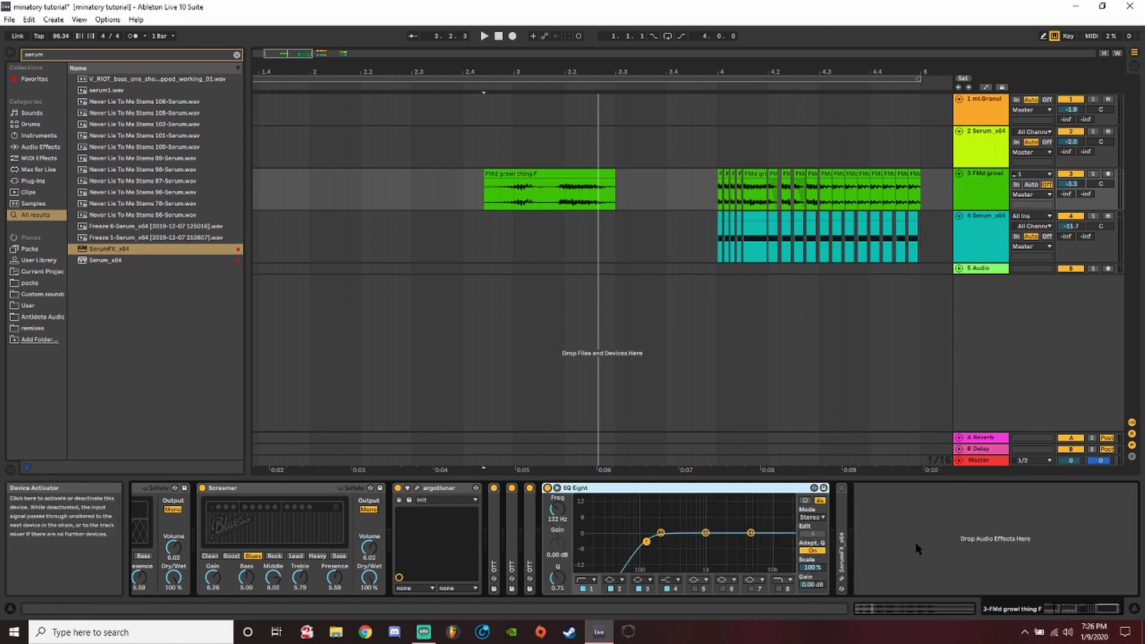
pyautogui.doubleClick(842, 527)
pyautogui.click(861, 488)
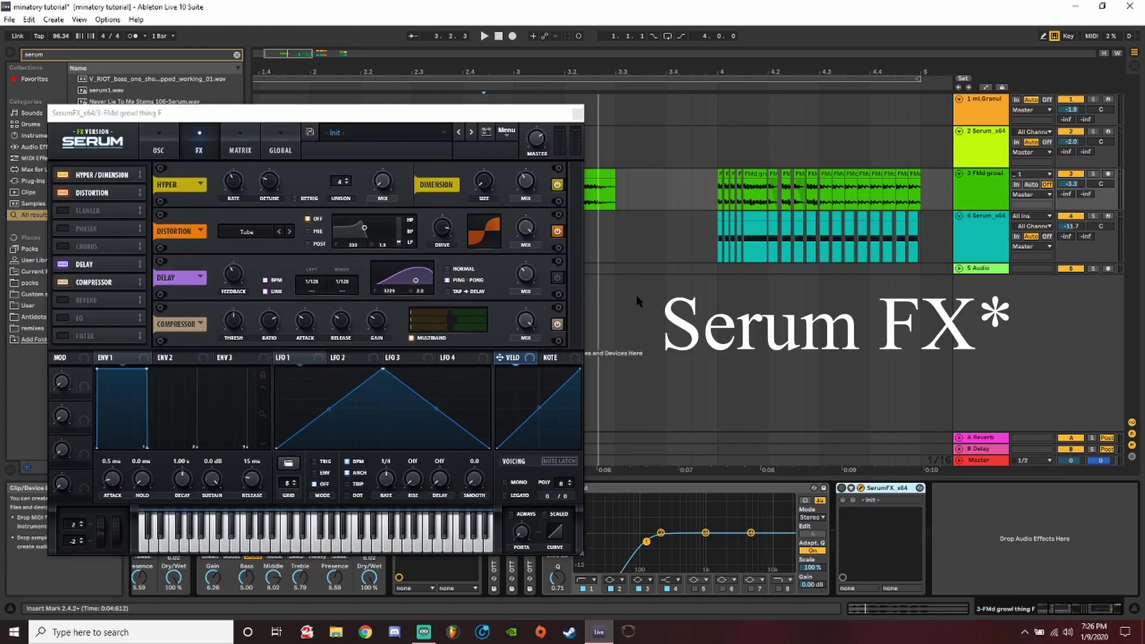
pyautogui.moveTo(403, 102); pyautogui.dragTo(554, 99)
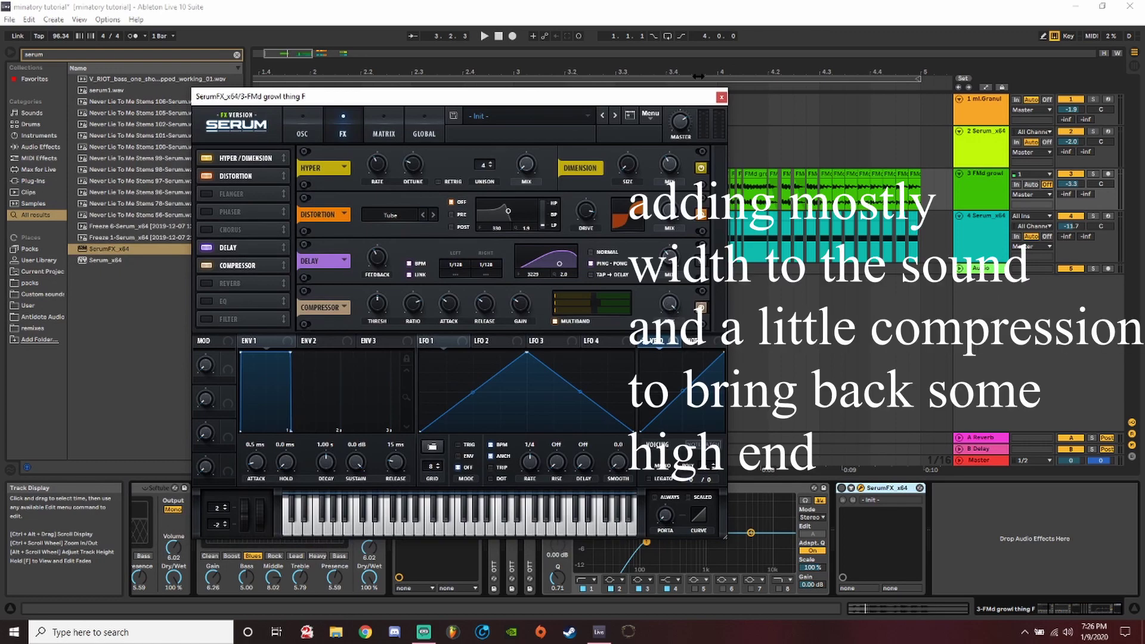
pyautogui.click(721, 96)
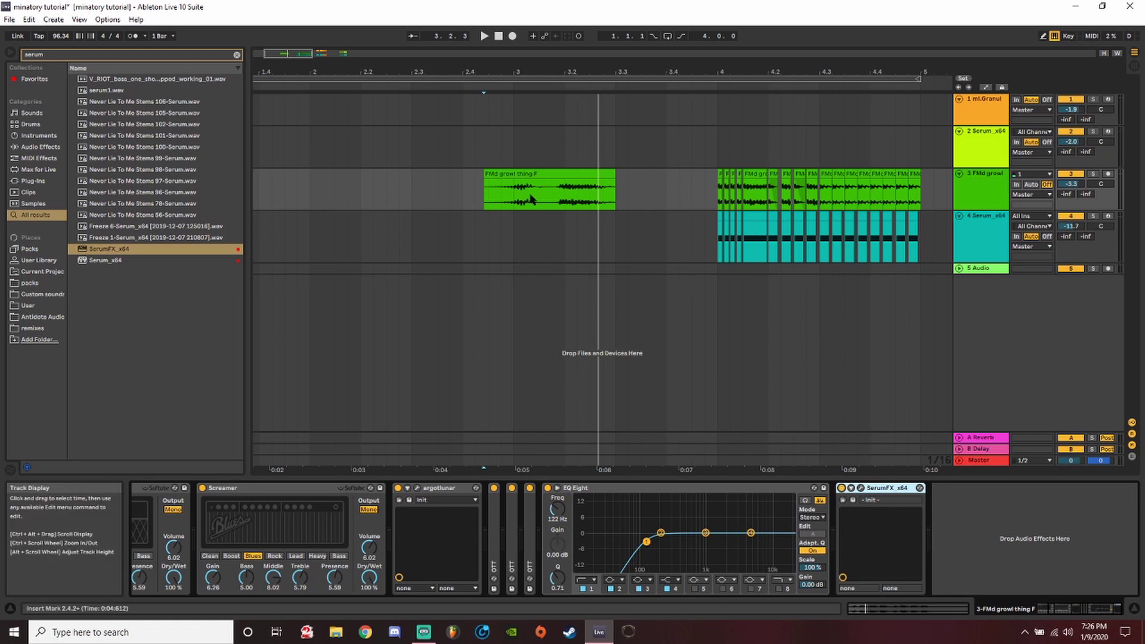
# Set the second band of the growl track's EQ Eight to -3.35 dB at 198 Hz while auditioning the clip.
pyautogui.click(485, 203)
pyautogui.press('space')
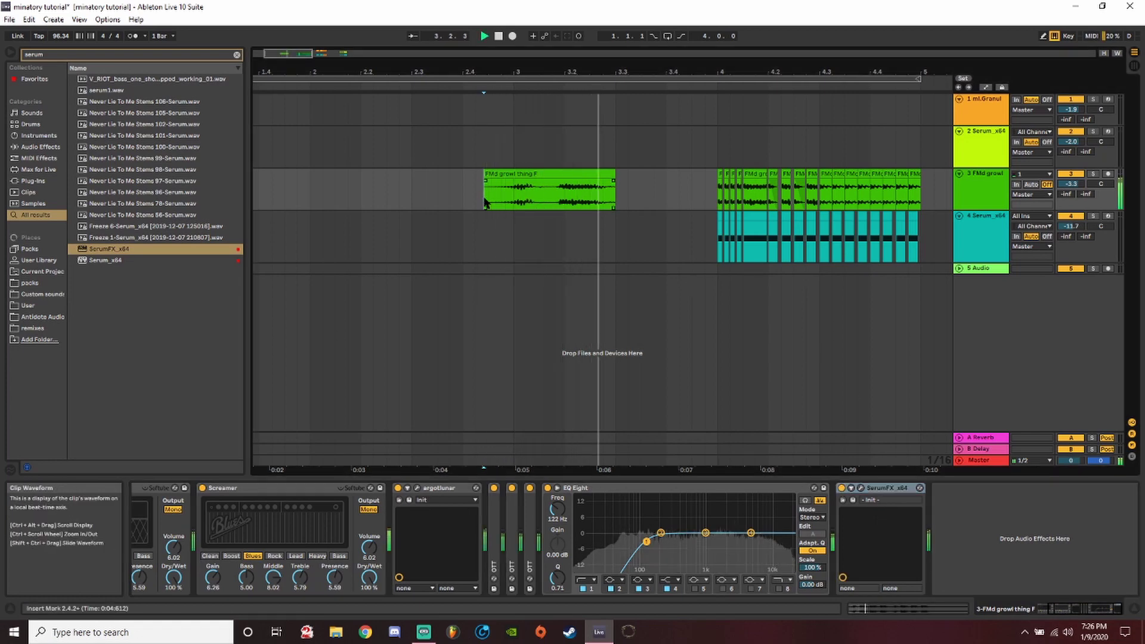
pyautogui.click(661, 533)
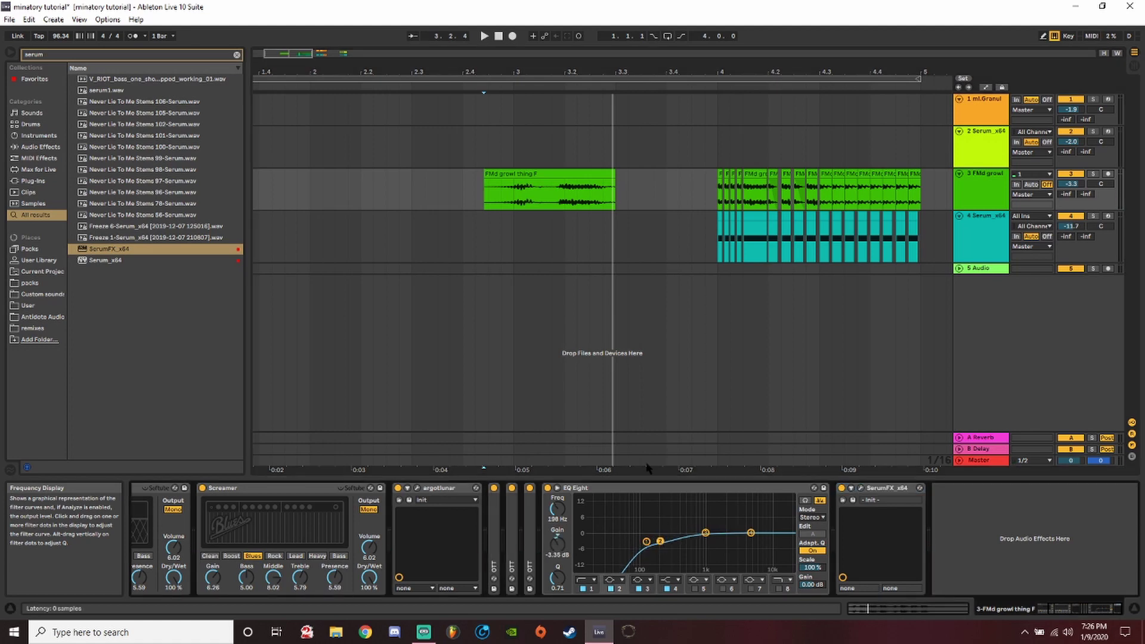
pyautogui.press('space')
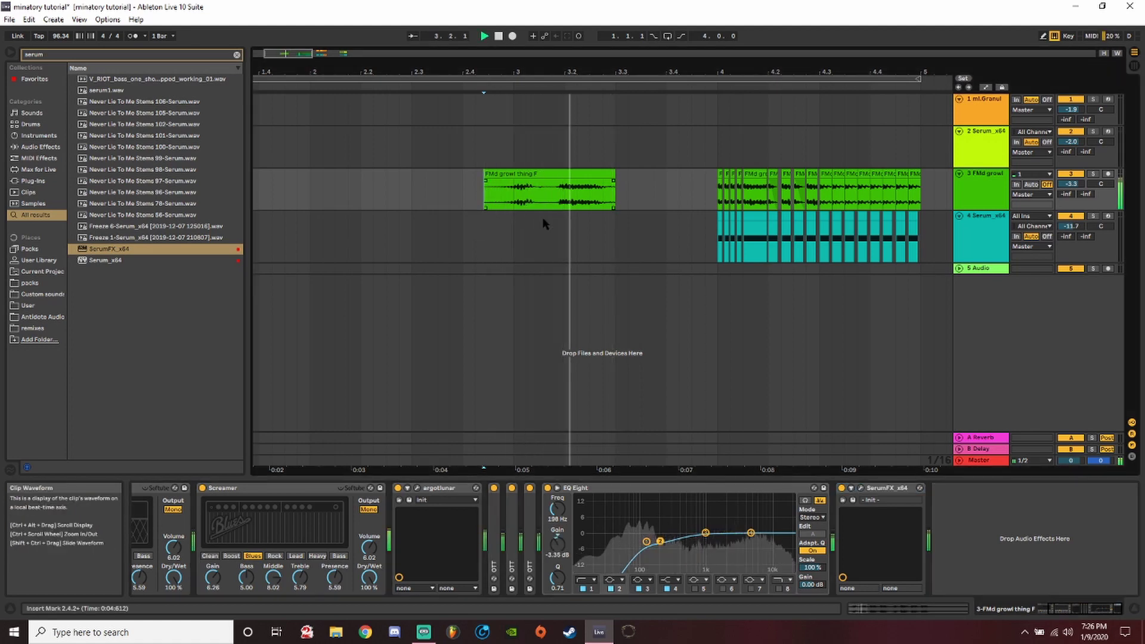
pyautogui.press('space')
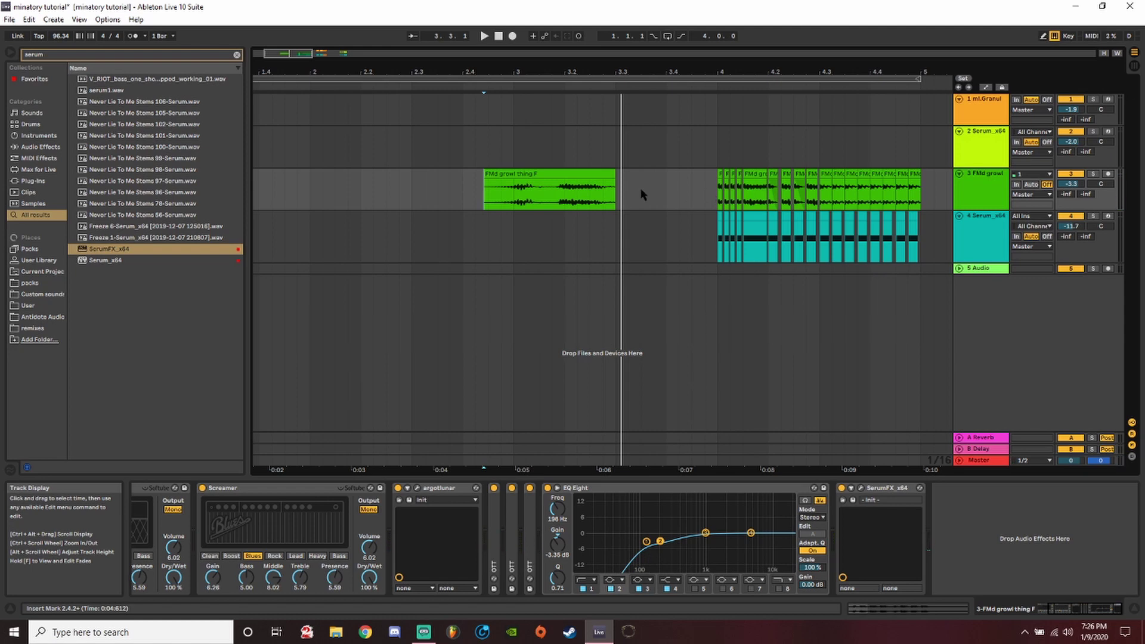
# Split the FMd growl thing F clip at position 3.2.1.
pyautogui.click(731, 164)
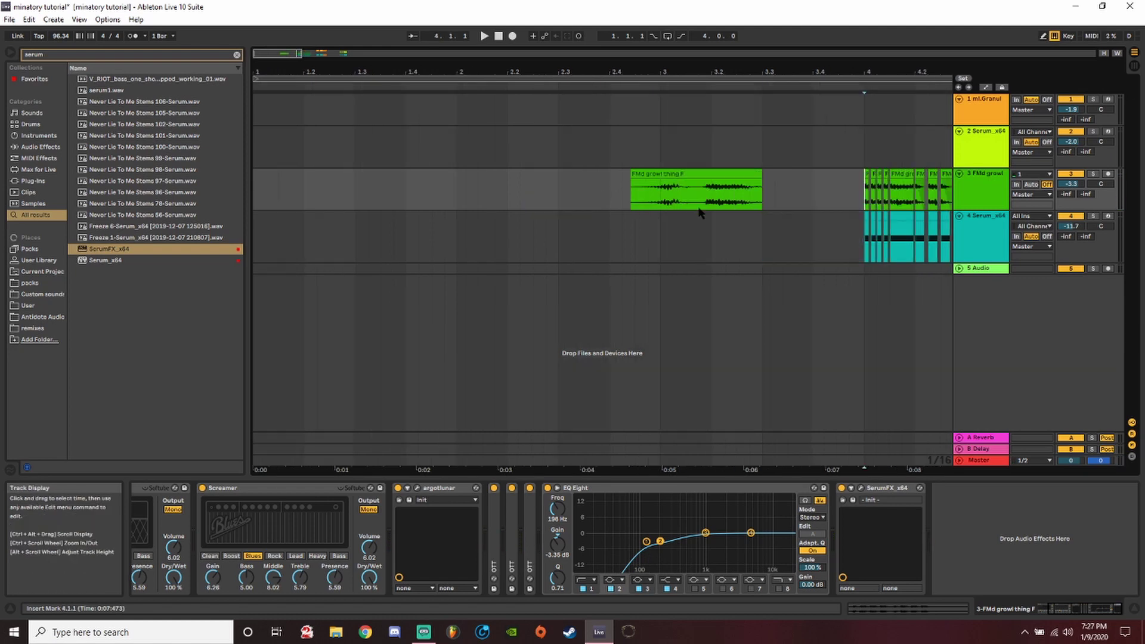
pyautogui.scroll(3, 690, 217)
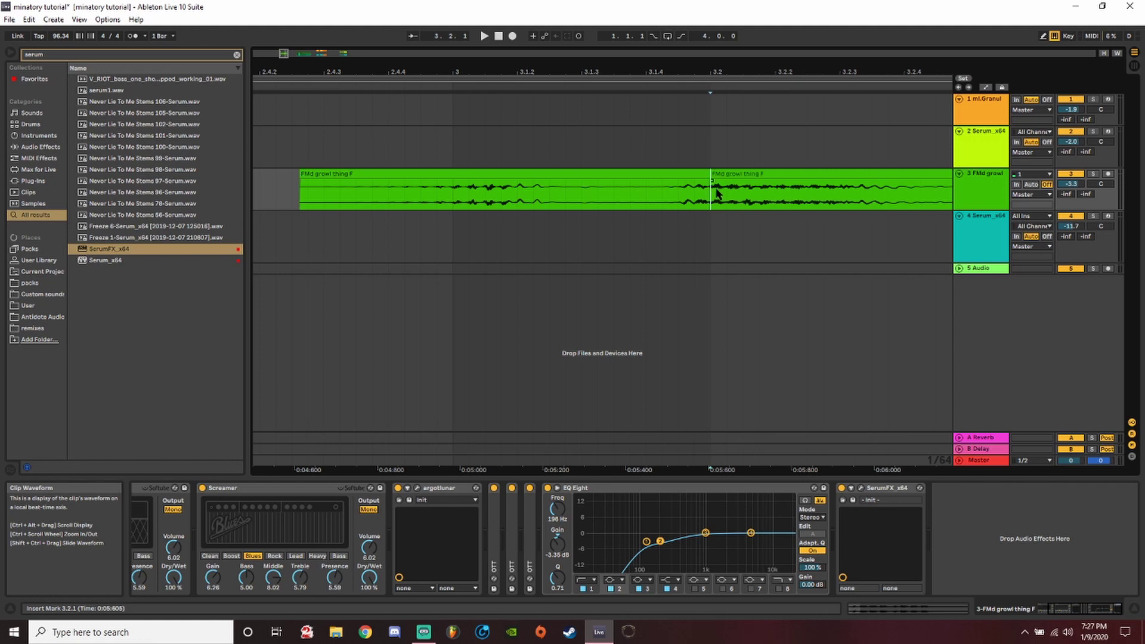
pyautogui.click(744, 195)
pyautogui.hotkey('ctrl', 'e')
pyautogui.scroll(-3, 379, 186)
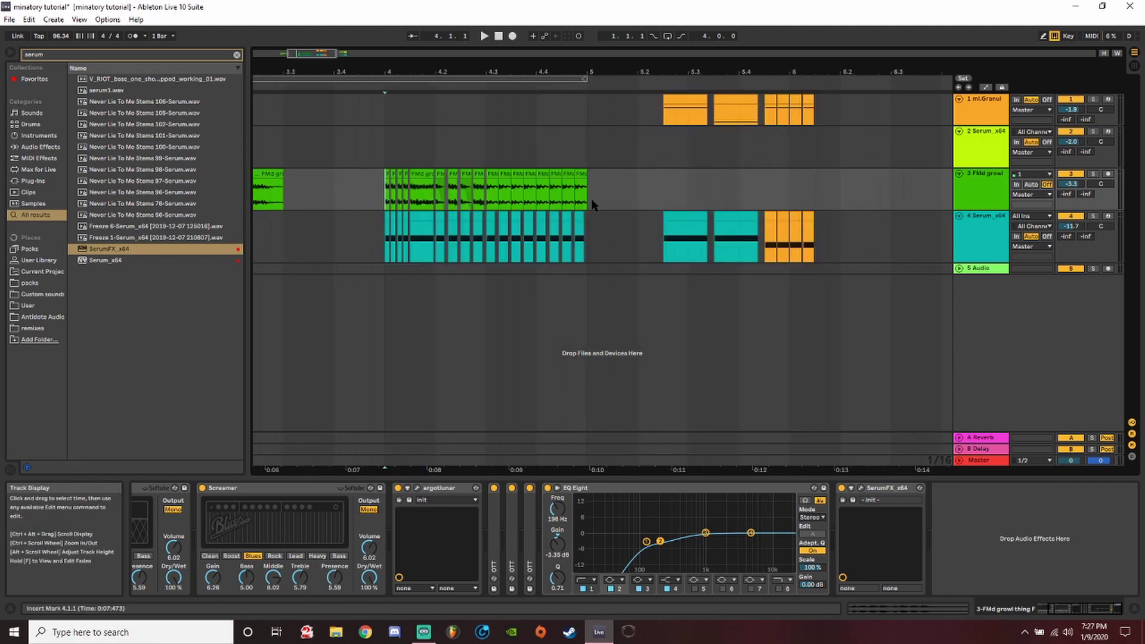
# Open the longest sliced FMd growl clip in bar 4 and examine its start point and loop settings in the waveform.
pyautogui.doubleClick(421, 191)
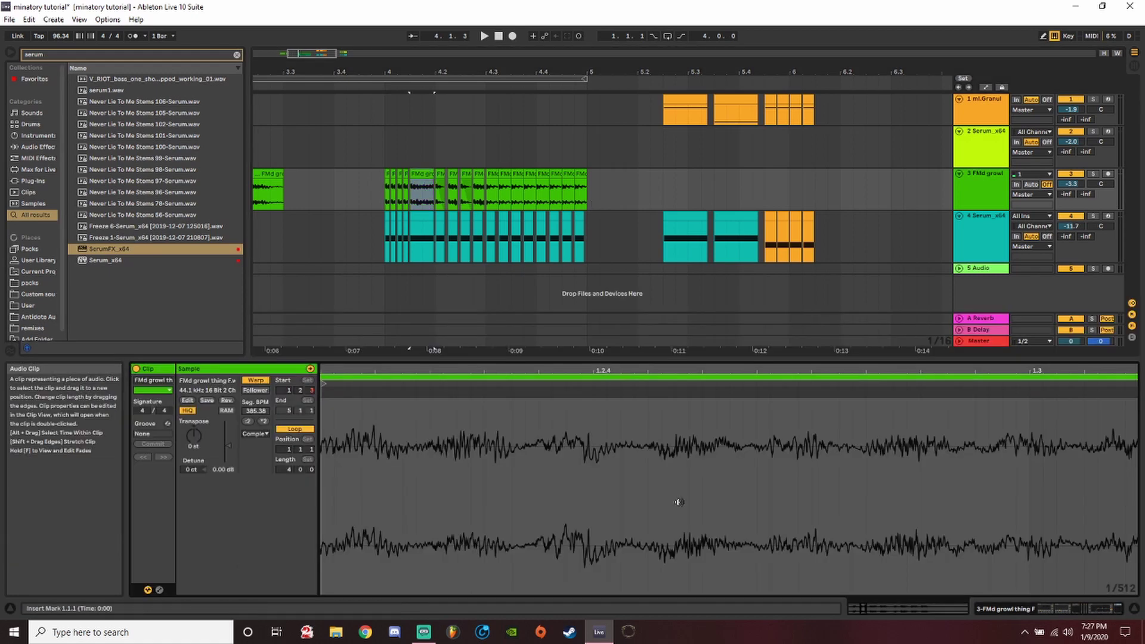
pyautogui.scroll(-2, 551, 431)
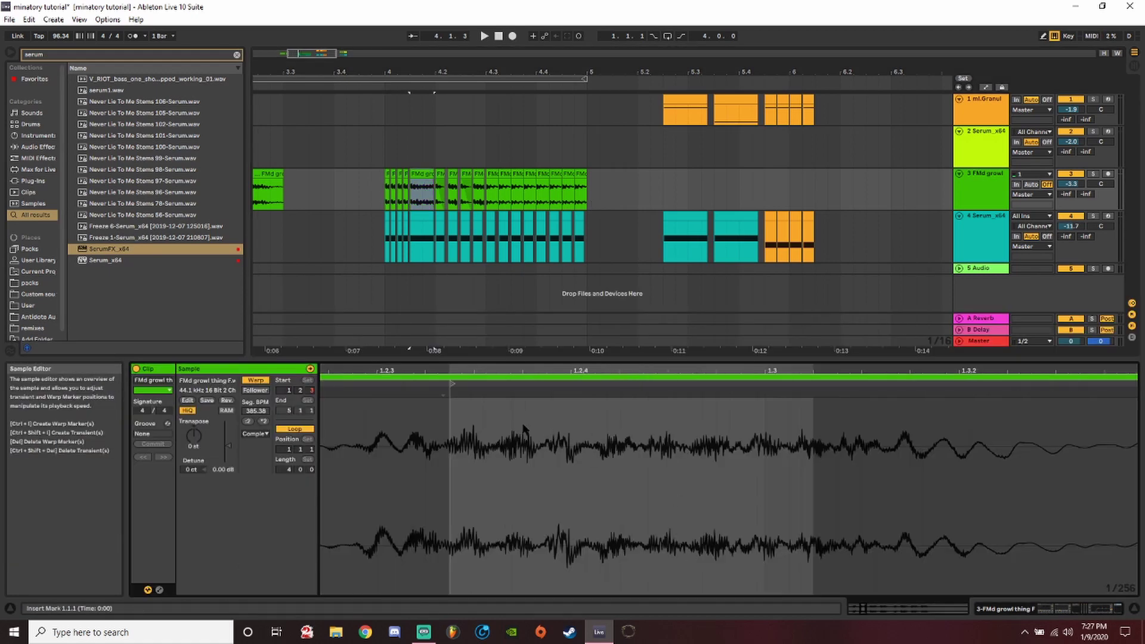
pyautogui.moveTo(309, 411); pyautogui.dragTo(309, 441)
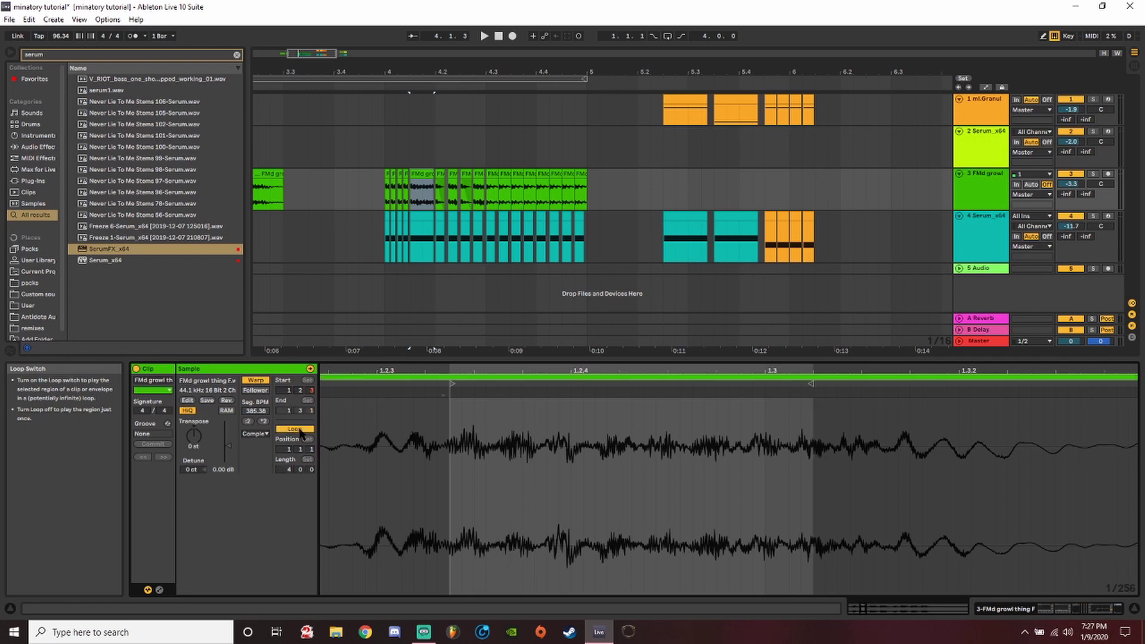
pyautogui.moveTo(451, 383)
pyautogui.mouseDown()
pyautogui.moveTo(537, 384)
pyautogui.moveTo(396, 388)
pyautogui.moveTo(456, 397)
pyautogui.mouseUp()
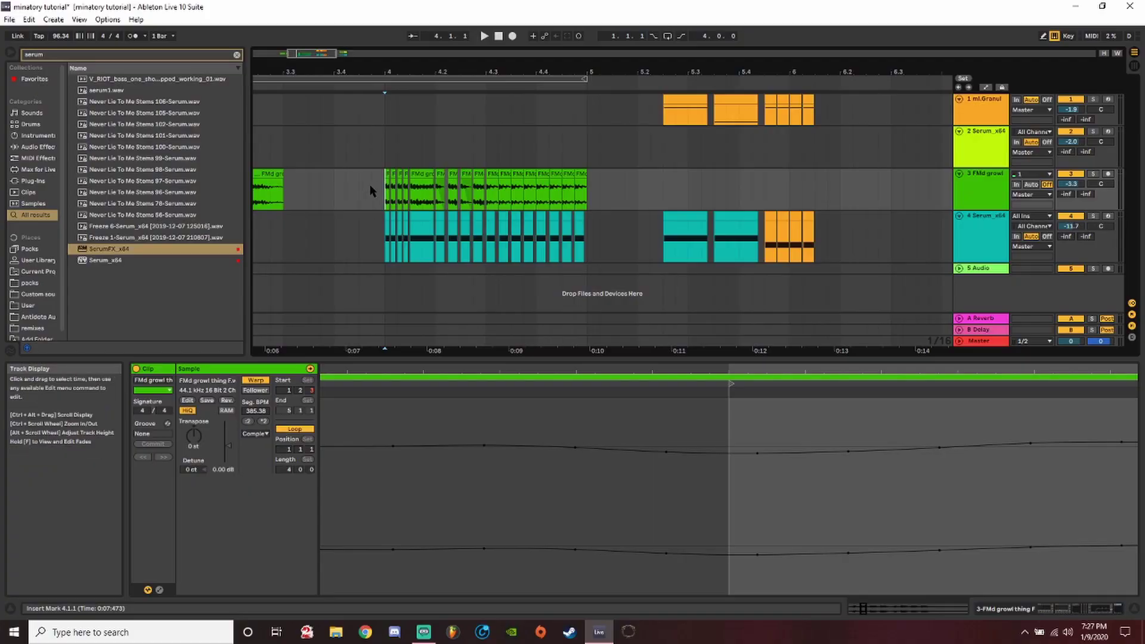
pyautogui.click(378, 187)
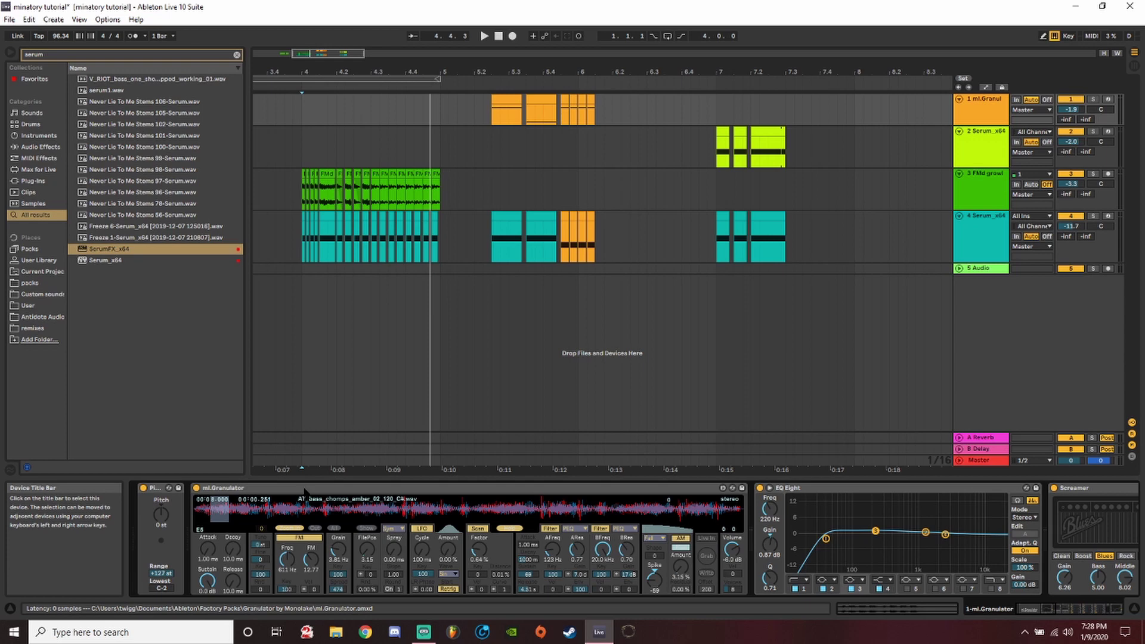
# Collapse and deactivate the effects after Granulator, arm its track, and audition its clips from 5.2.3.
pyautogui.doubleClick(304, 492)
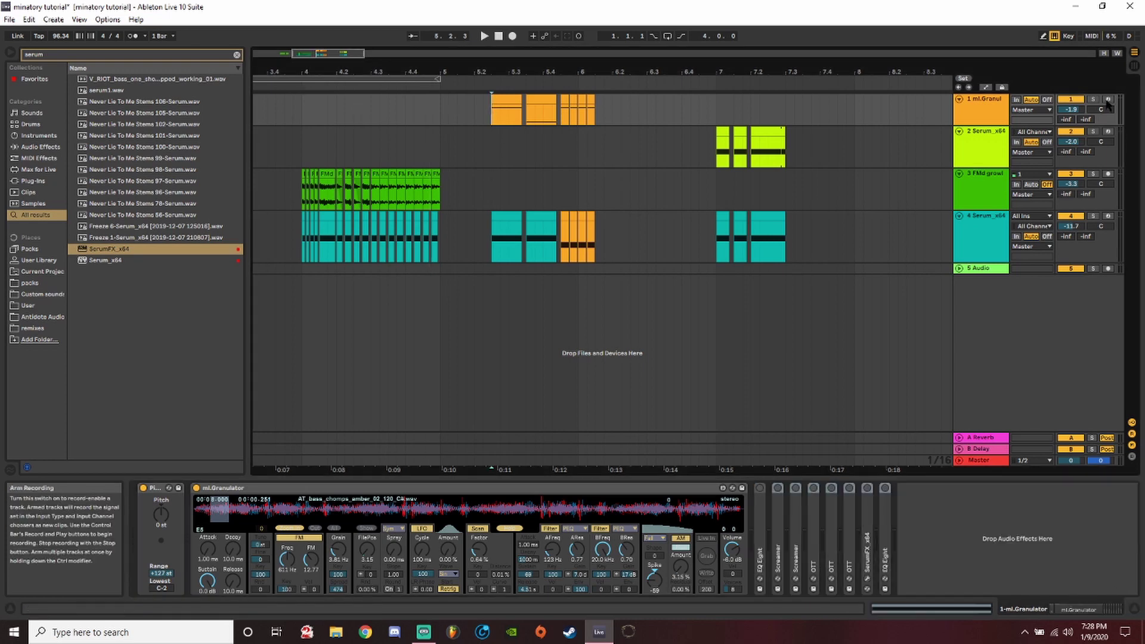
pyautogui.press('space')
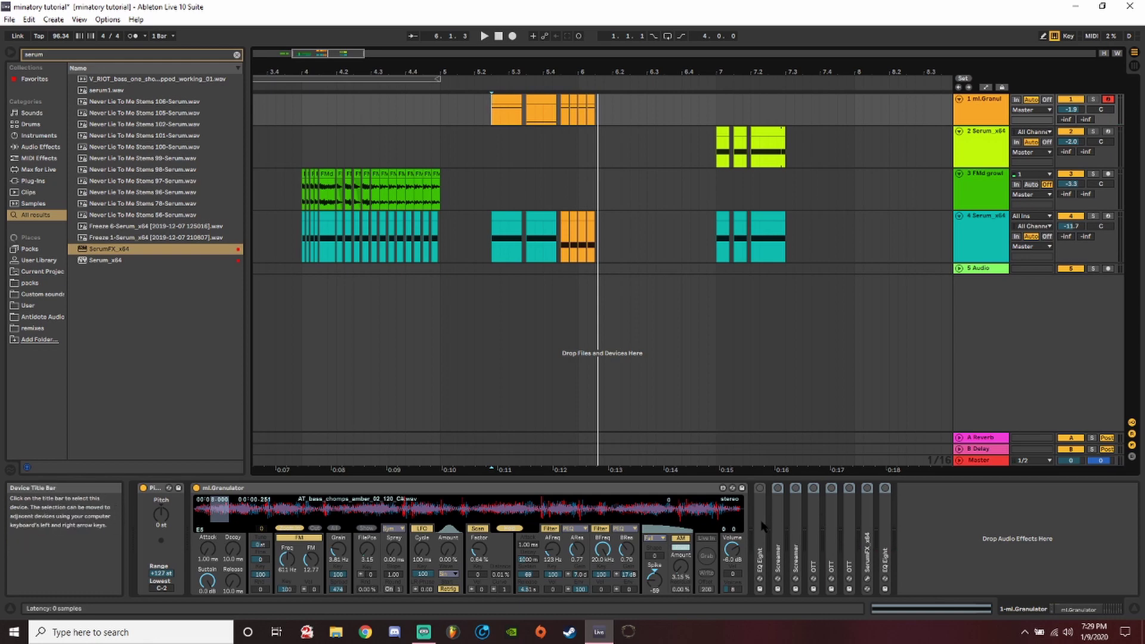
# Expand and activate the EQ Eight after Granulator, cut its second band, and set its fourth band to 2.40 kHz at 1.86 dB.
pyautogui.doubleClick(760, 555)
pyautogui.click(760, 488)
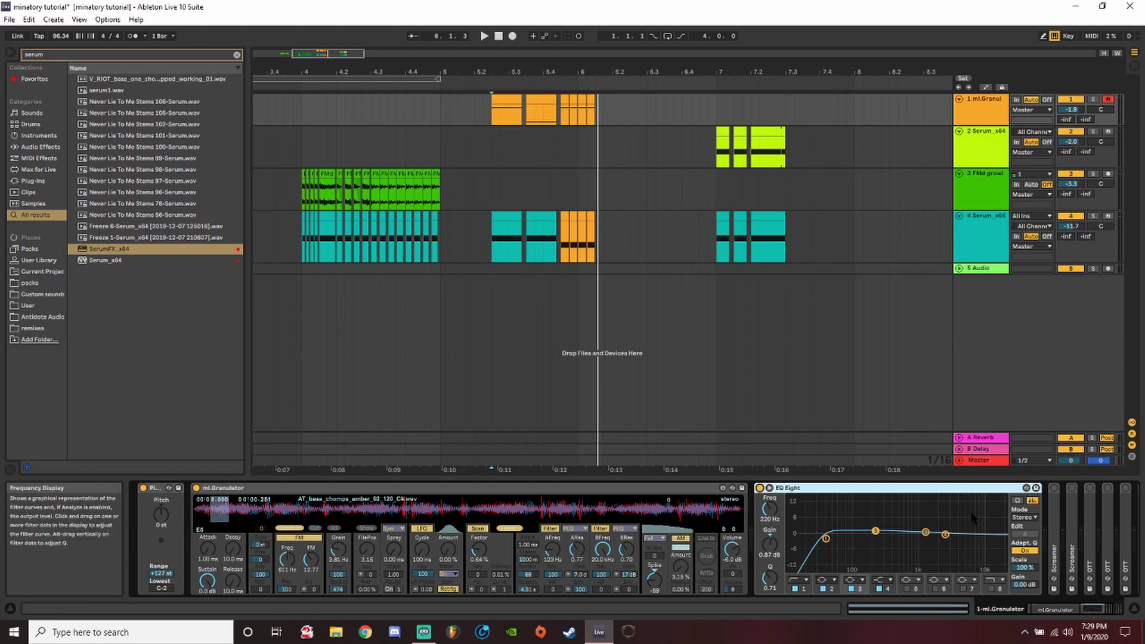
pyautogui.moveTo(876, 531)
pyautogui.mouseDown()
pyautogui.moveTo(830, 501)
pyautogui.moveTo(951, 506)
pyautogui.moveTo(880, 550)
pyautogui.moveTo(866, 531)
pyautogui.mouseUp()
pyautogui.moveTo(945, 535); pyautogui.dragTo(915, 560)
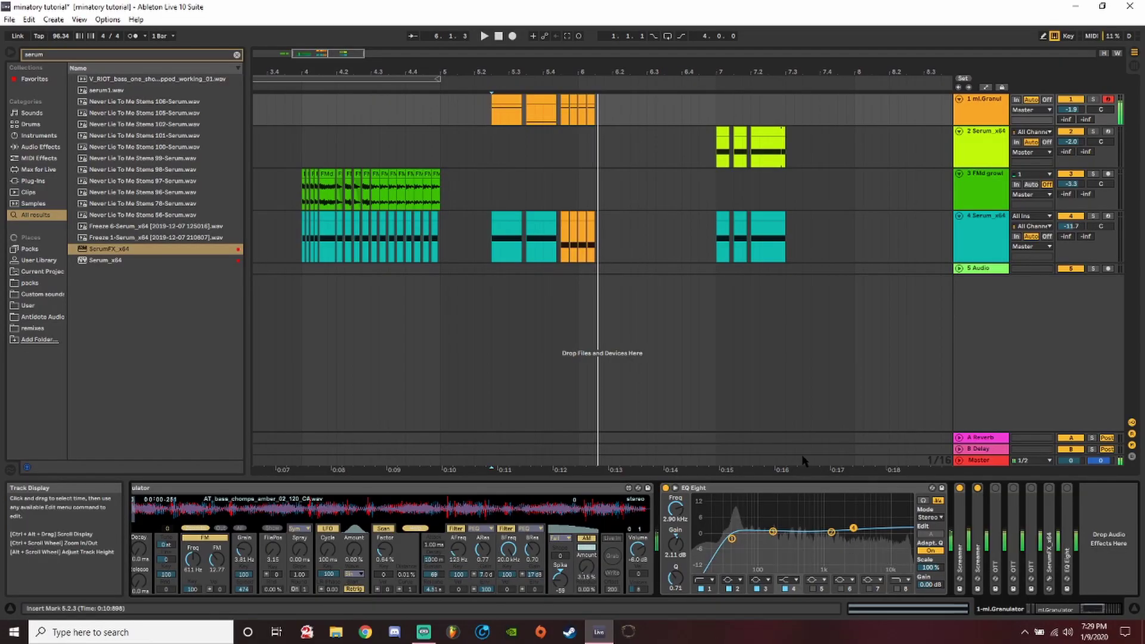
pyautogui.click(773, 531)
pyautogui.moveTo(773, 531)
pyautogui.mouseDown()
pyautogui.moveTo(787, 527)
pyautogui.moveTo(796, 547)
pyautogui.moveTo(776, 547)
pyautogui.mouseUp()
pyautogui.moveTo(852, 528)
pyautogui.mouseDown()
pyautogui.moveTo(835, 533)
pyautogui.moveTo(832, 564)
pyautogui.moveTo(809, 552)
pyautogui.moveTo(838, 542)
pyautogui.mouseUp()
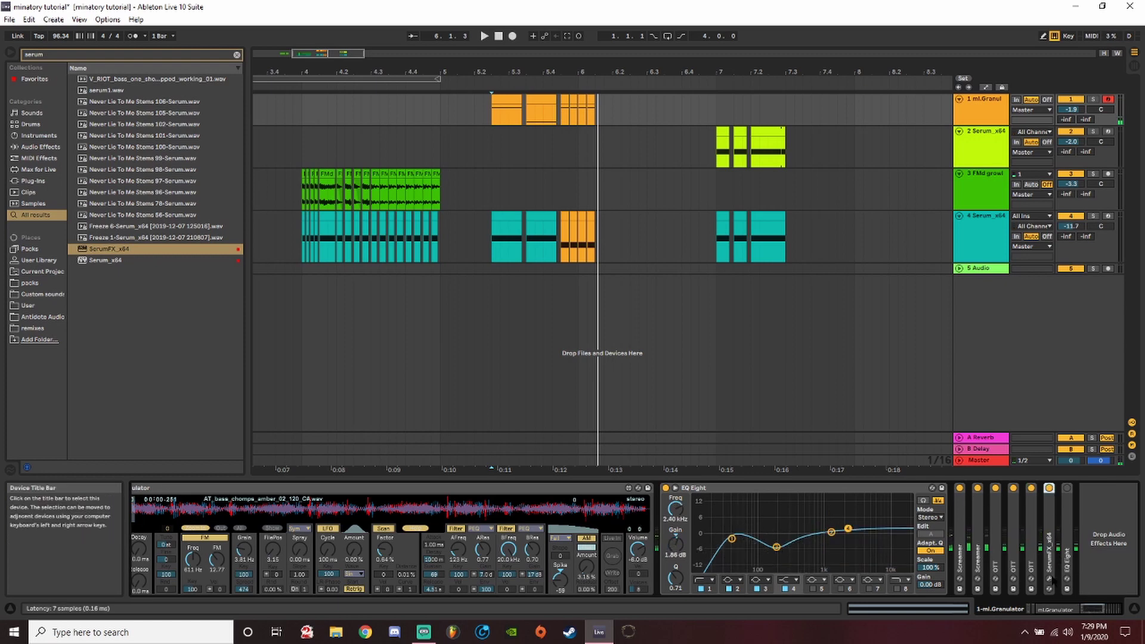
# Inspect the hyper, distortion and compressor effects in the Granulator track's SerumFX window, and hide the window.
pyautogui.click(1048, 578)
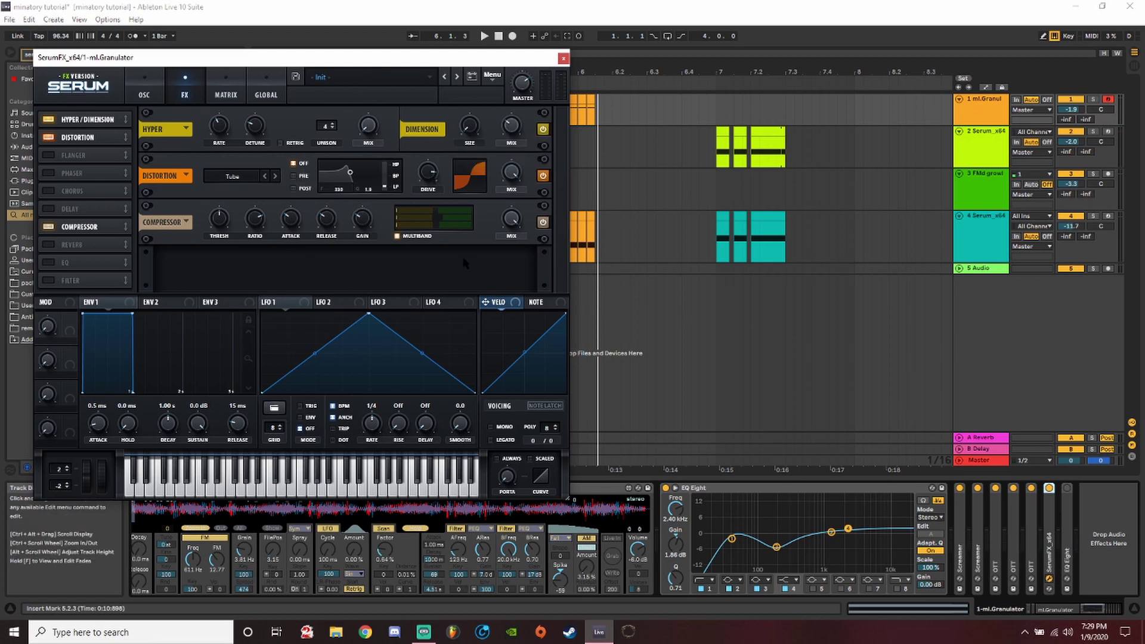
pyautogui.click(1138, 525)
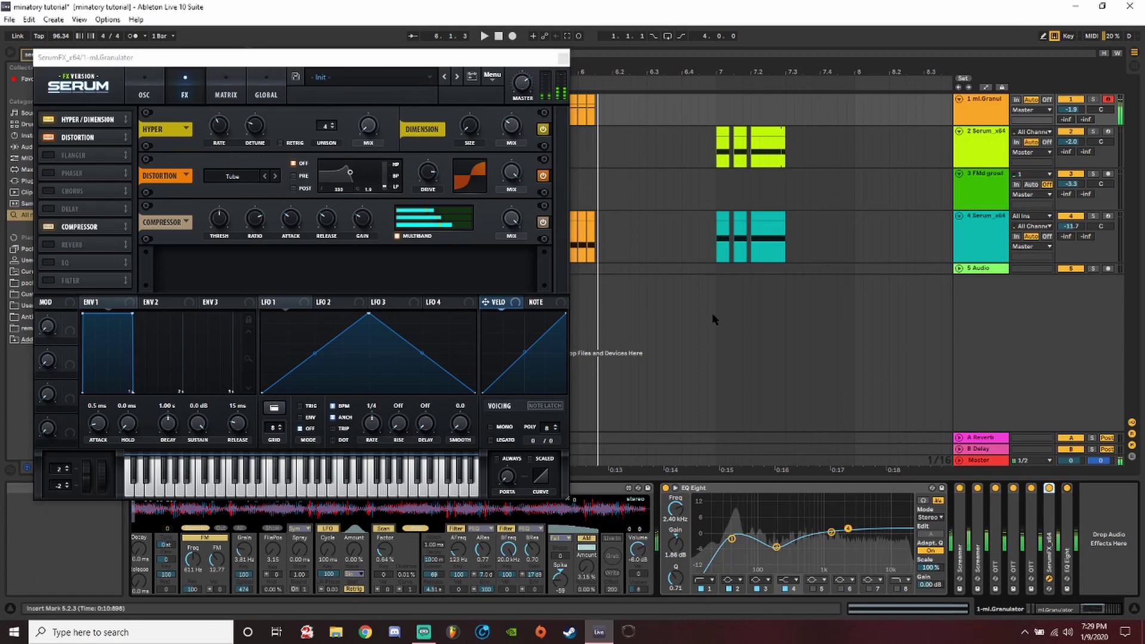
pyautogui.hotkey('ctrl', 'alt', 'p')
# Audition the processed Granulator clips together with the Serum track below, starting from 5.2.3.
pyautogui.press('space')
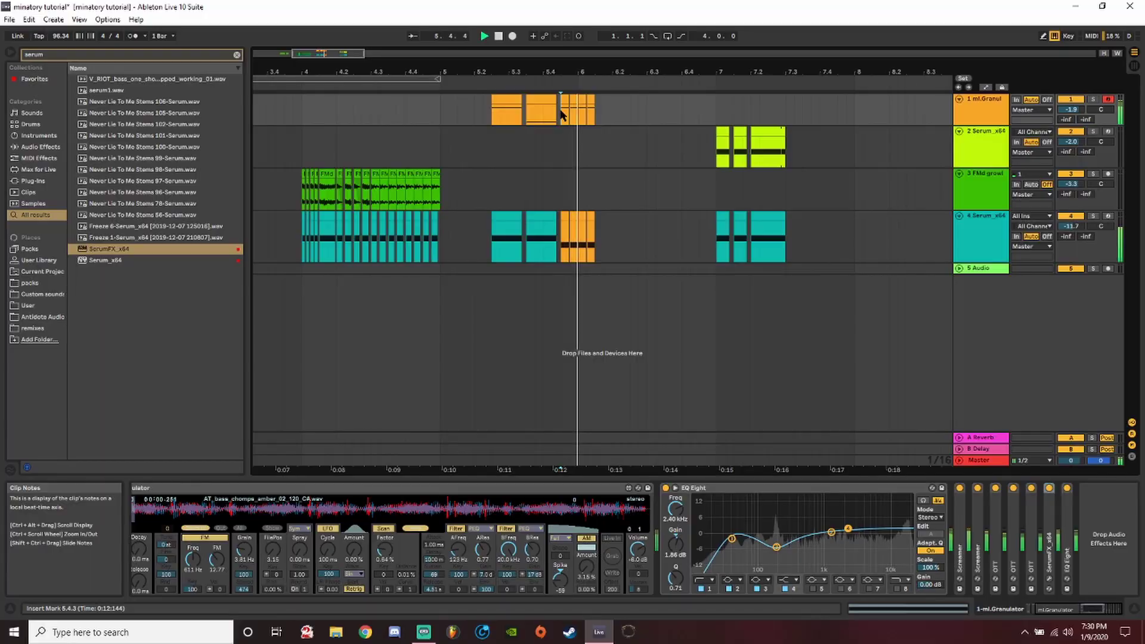
pyautogui.click(493, 114)
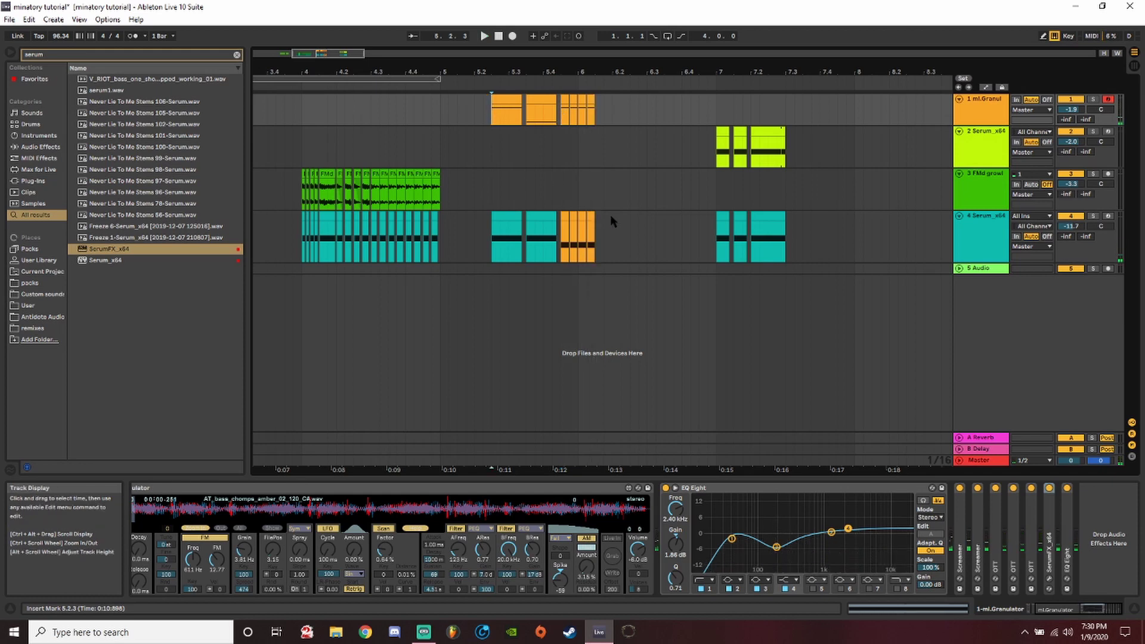
pyautogui.press('space')
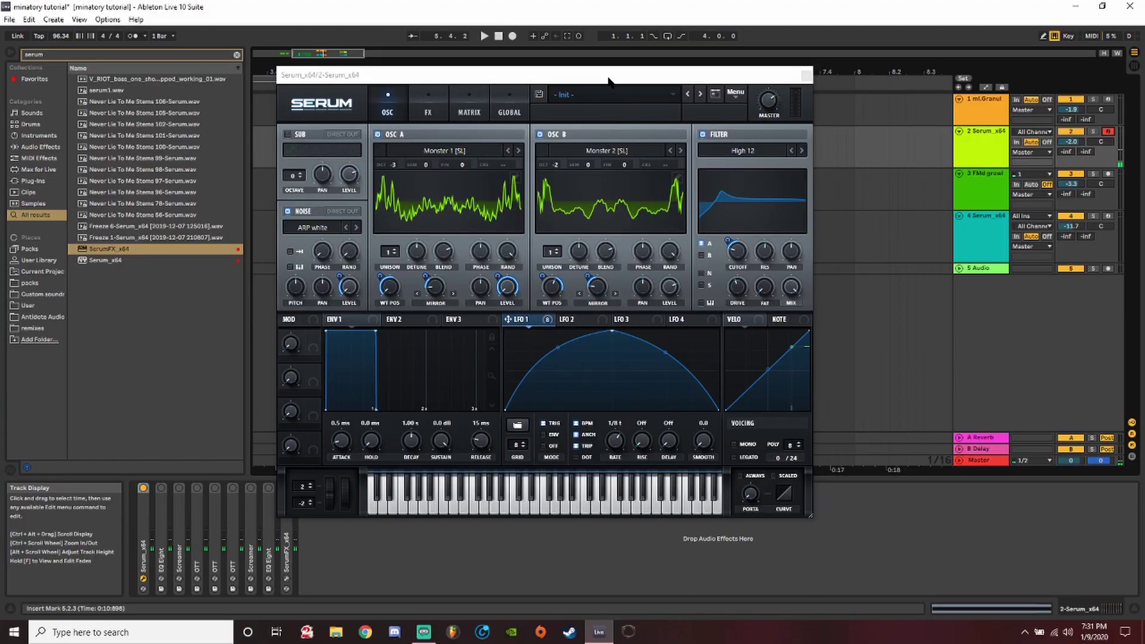
# Show the effects page of the Serum instrument on track 2 and toggle its filter effect.
pyautogui.moveTo(608, 81); pyautogui.dragTo(638, 83)
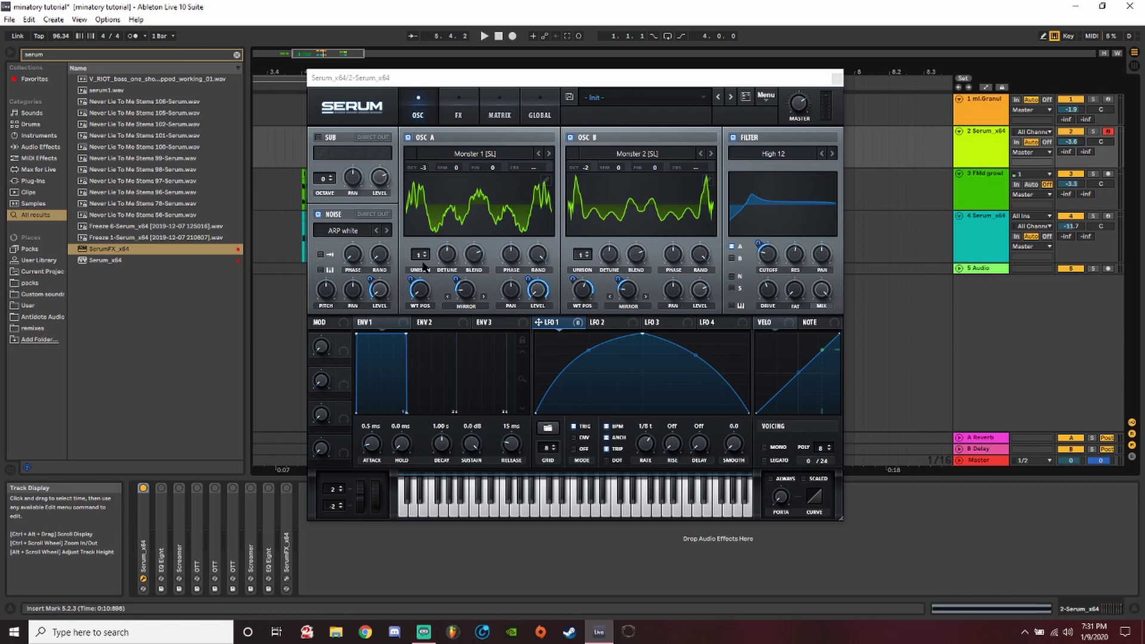
pyautogui.click(453, 115)
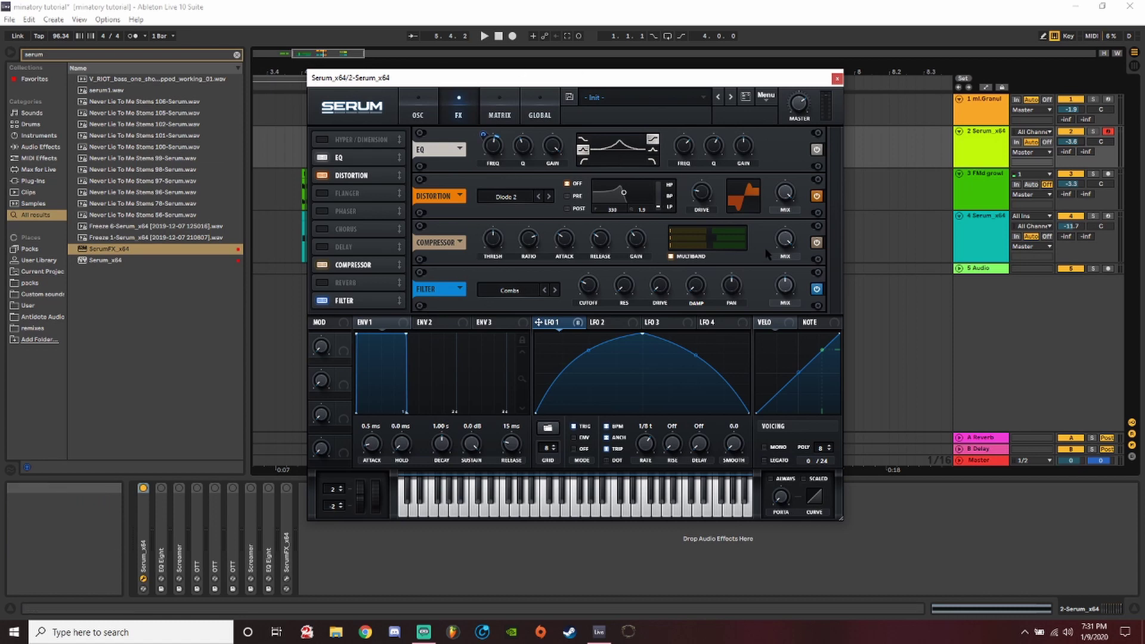
pyautogui.click(816, 289)
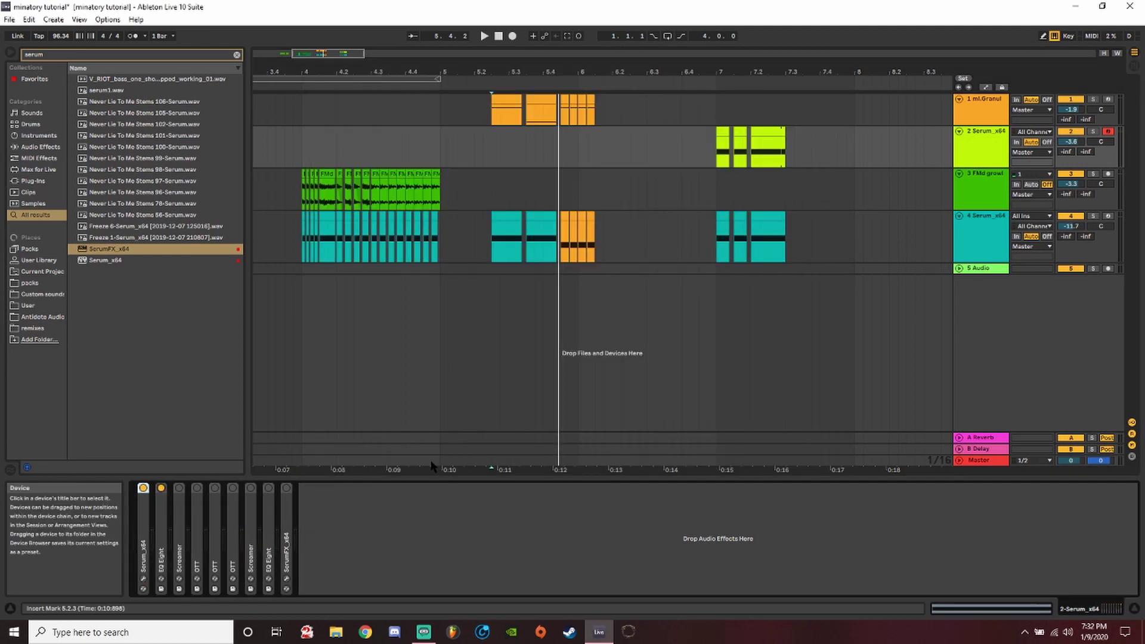
# Hide the plug-in window and activate the first EQ Eight, both Screamers and the three OTTs on track 2.
pyautogui.hotkey('ctrl', 'alt', 'p')
pyautogui.click(161, 488)
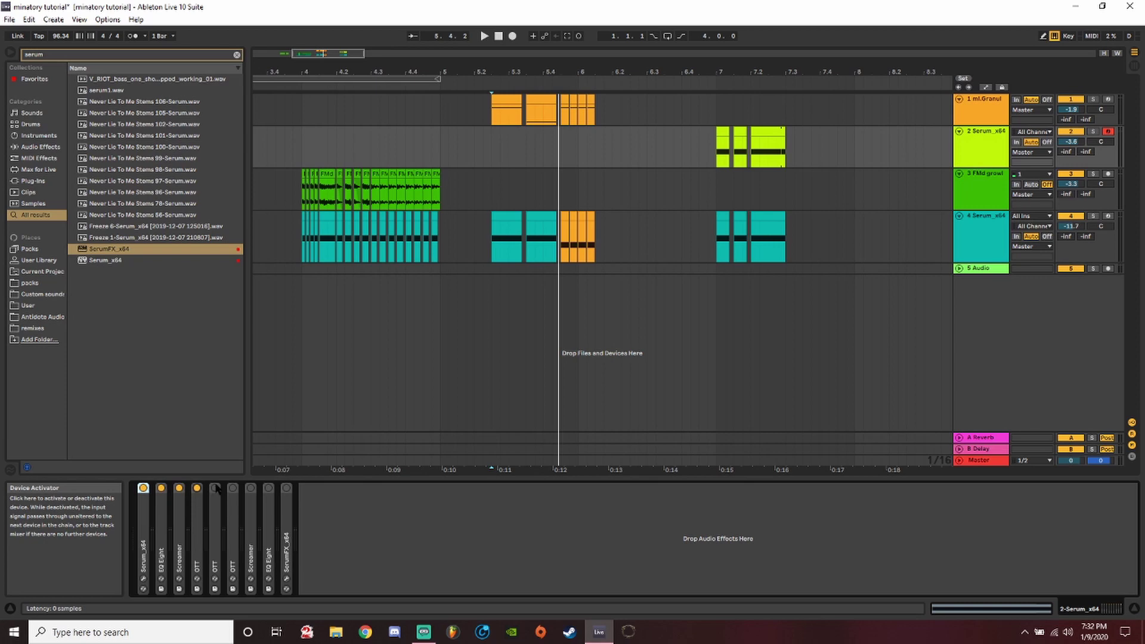
pyautogui.click(215, 489)
pyautogui.click(251, 488)
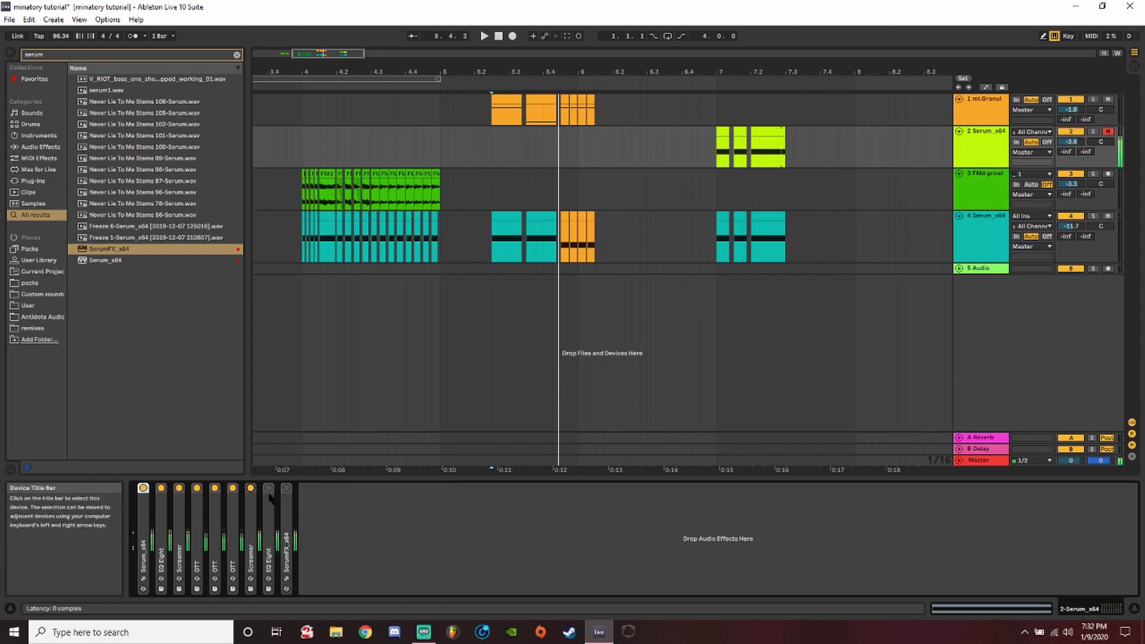
# Compare track 2's sound by bypassing the second Screamer and the three OTTs and reactivating them one after another.
pyautogui.click(251, 489)
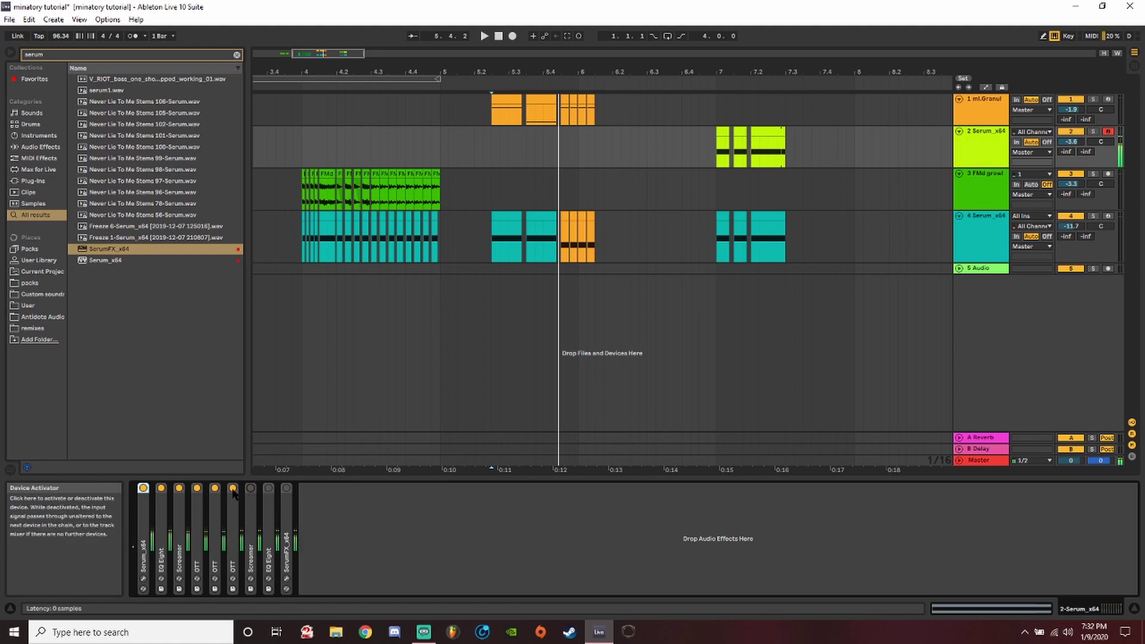
pyautogui.click(198, 488)
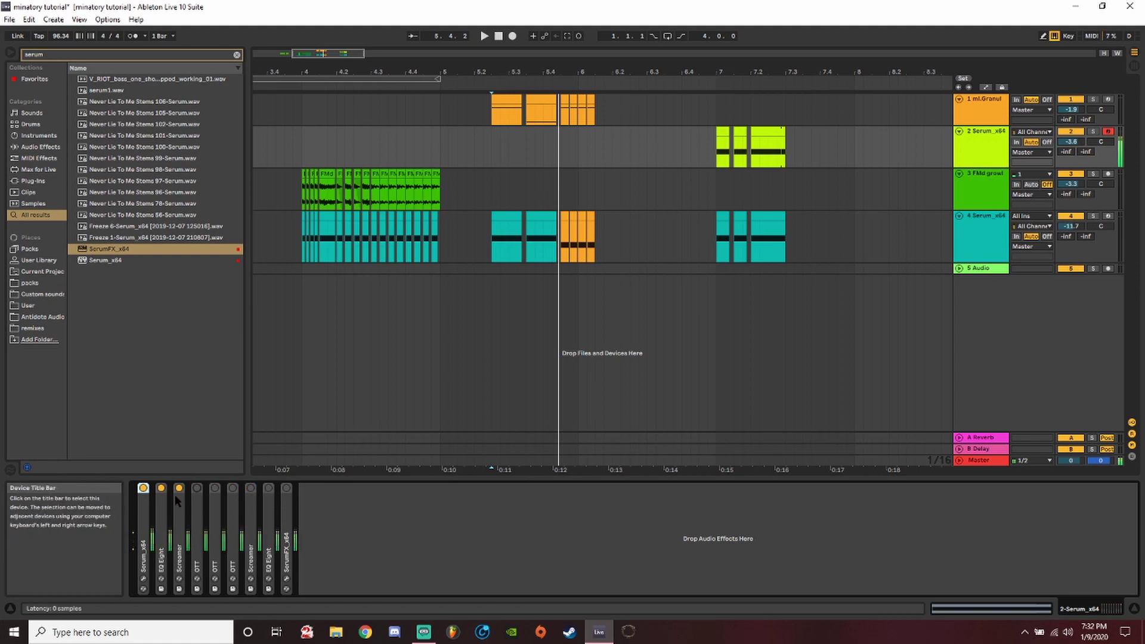
pyautogui.click(196, 489)
pyautogui.click(215, 488)
pyautogui.click(232, 489)
pyautogui.click(251, 488)
# Unfold the second Screamer to inspect its settings, fold it again, and activate the last EQ Eight and SerumFX.
pyautogui.doubleClick(251, 522)
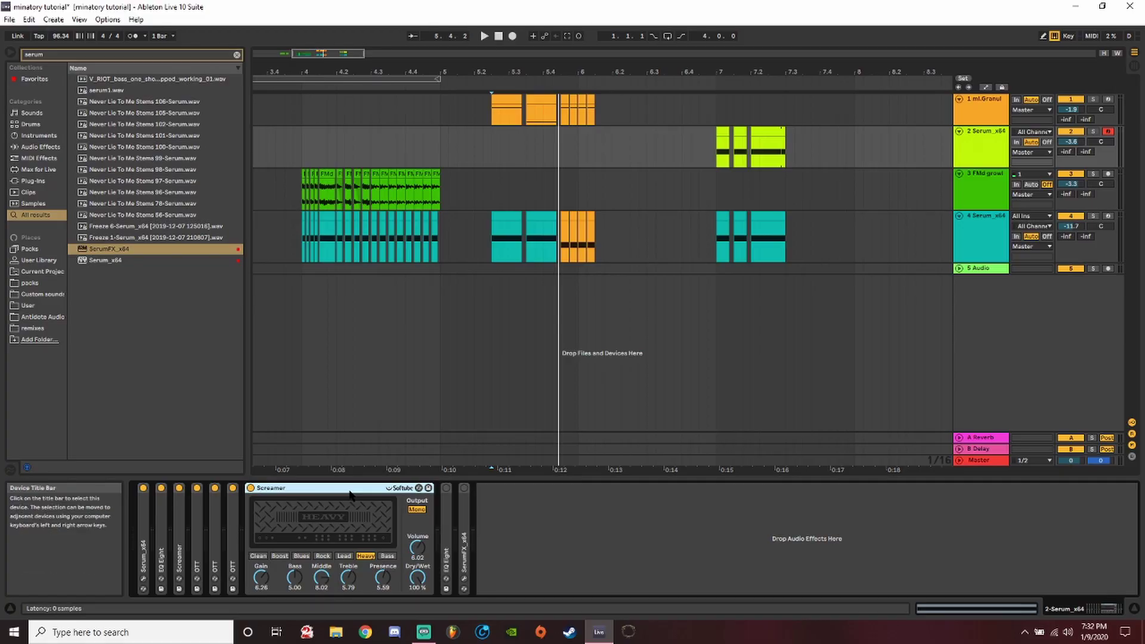
pyautogui.doubleClick(251, 522)
pyautogui.click(268, 488)
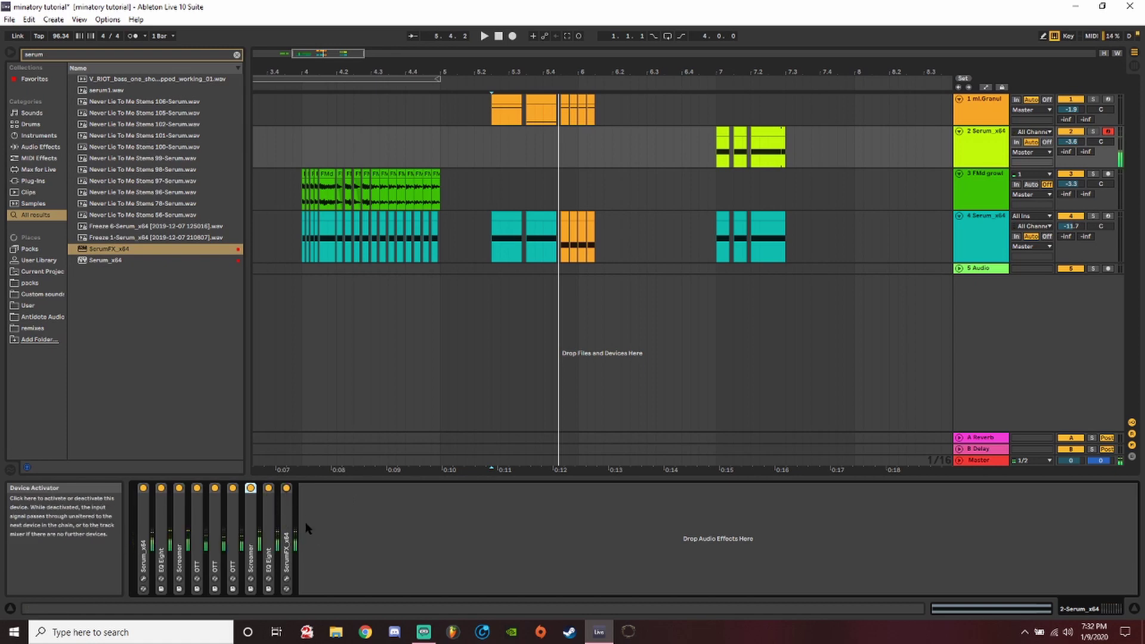
# Inspect the hyper/dimension and reverb effects in track 2's SerumFX, close its window, and audition the track's clips from 7.1.1.
pyautogui.doubleClick(287, 539)
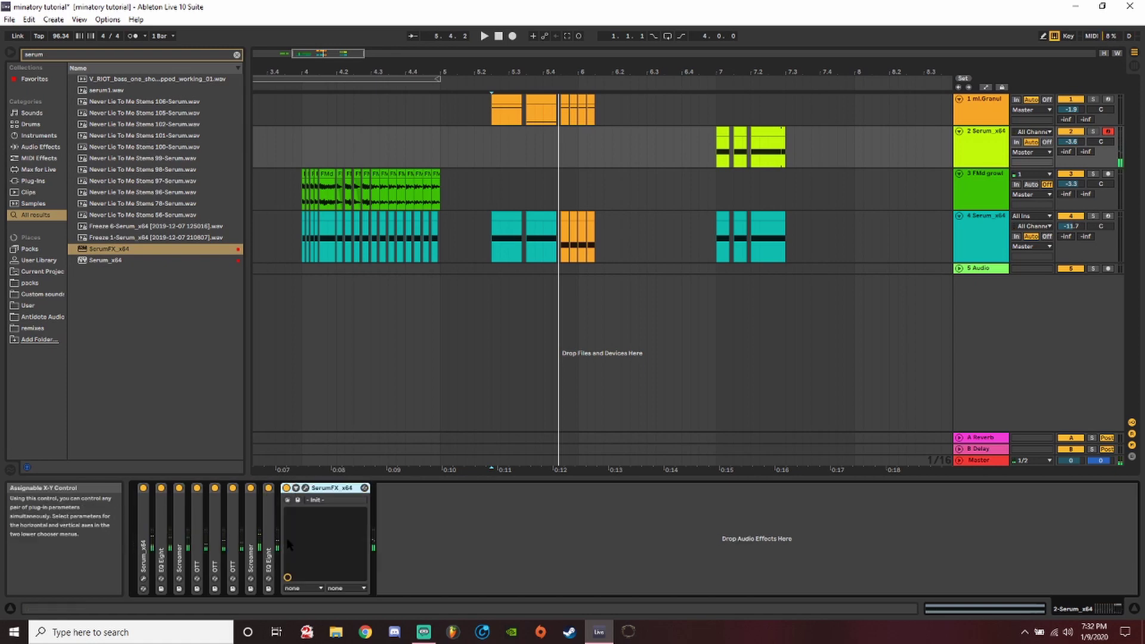
pyautogui.click(305, 488)
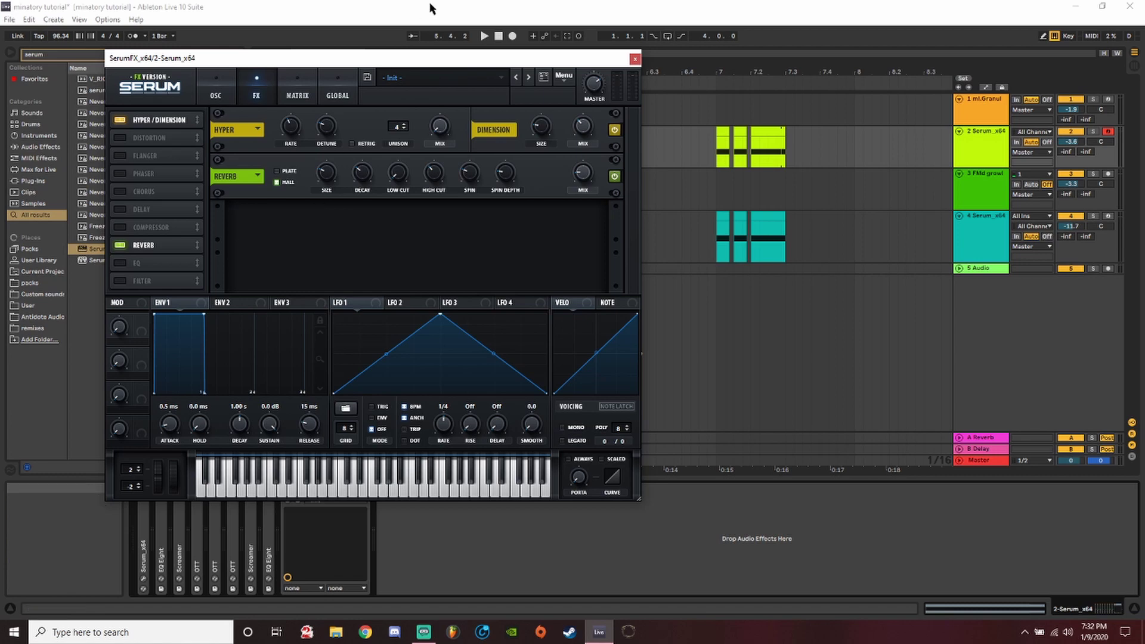
pyautogui.click(634, 59)
pyautogui.click(718, 150)
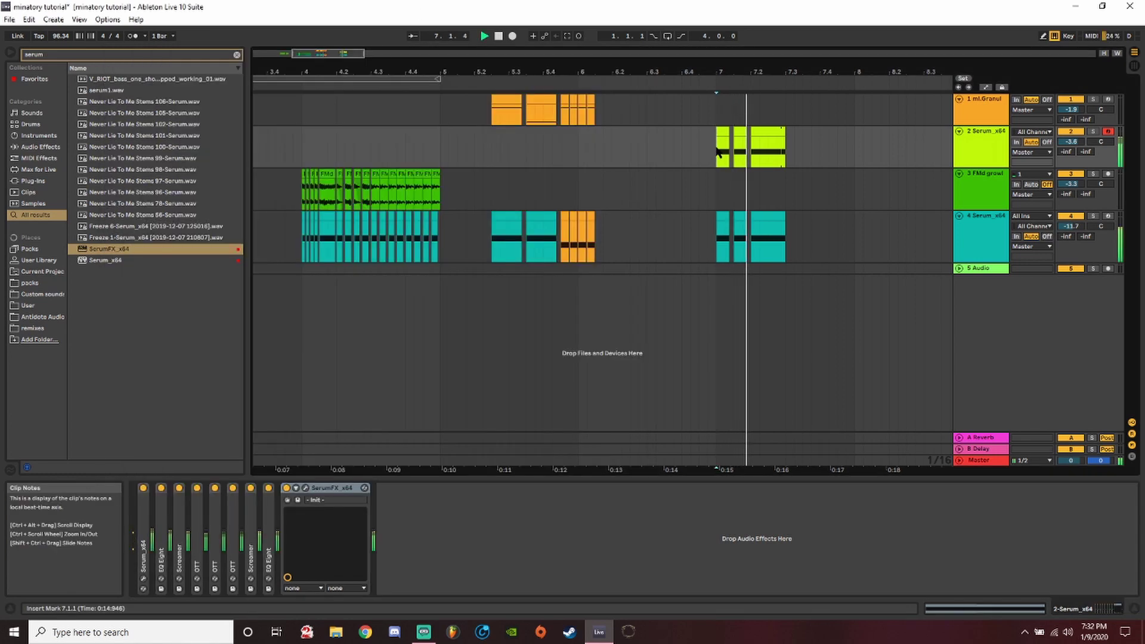